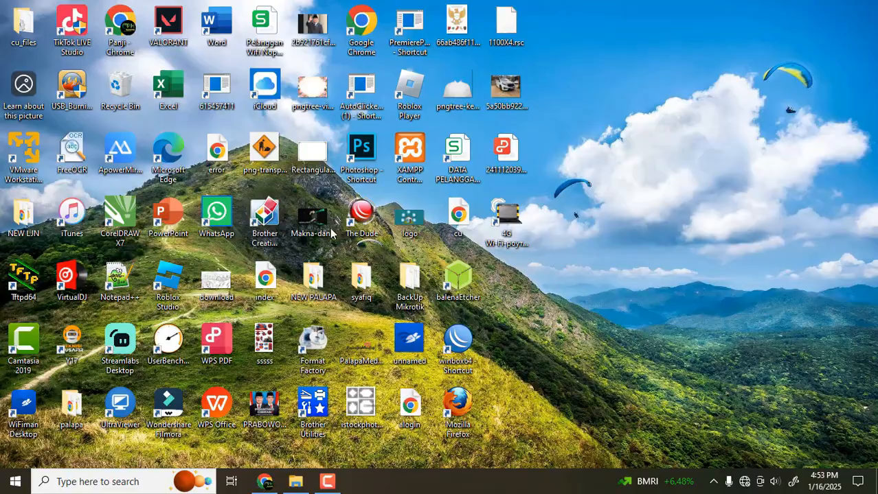
# Step: Switch to Chrome and examine the router model, firmware version and memory details on the OpenWrt status overview
pyautogui.hotkey('alt', 'Tab')
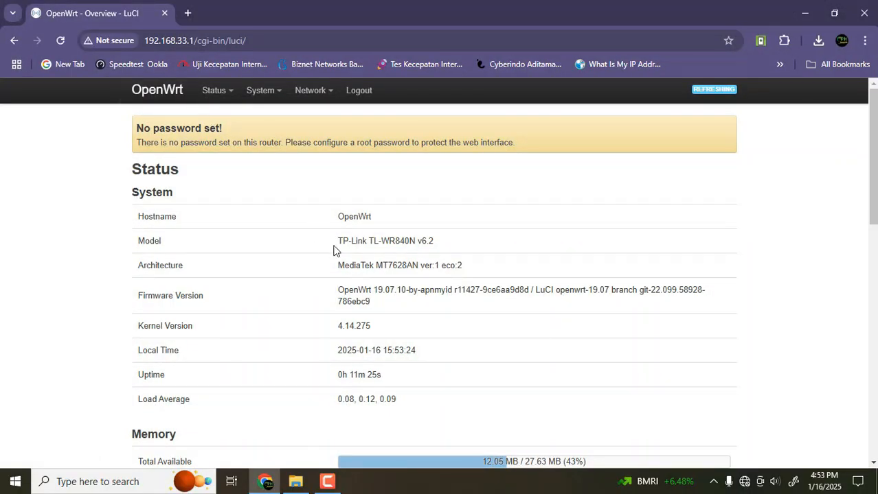
pyautogui.moveTo(340, 240); pyautogui.dragTo(437, 248)
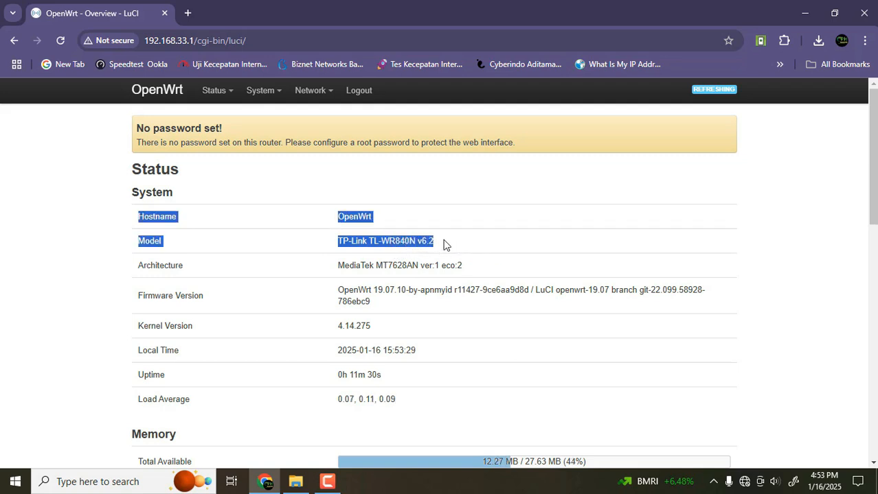
pyautogui.click(443, 245)
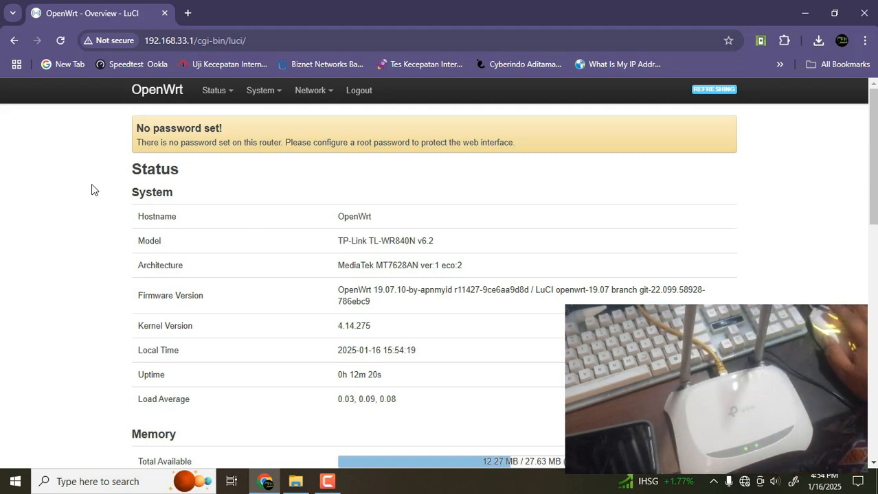
pyautogui.scroll(-4, 195, 179)
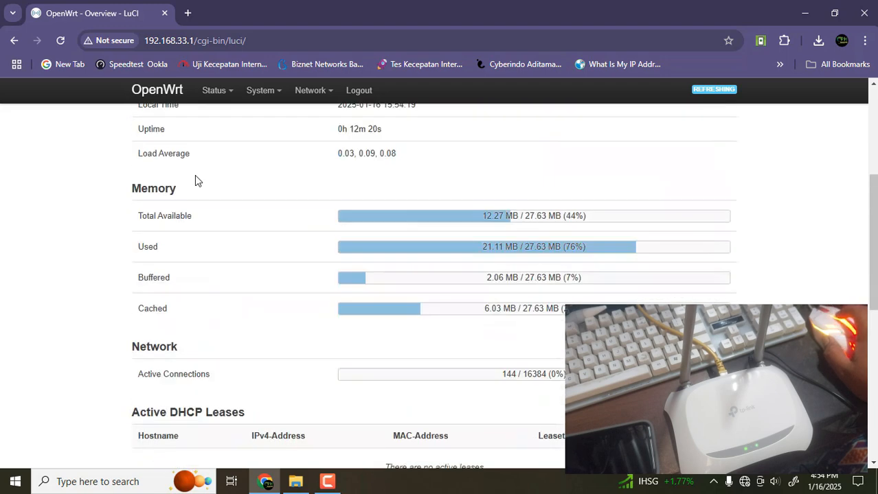
pyautogui.scroll(4, 206, 151)
pyautogui.scroll(-2, 378, 288)
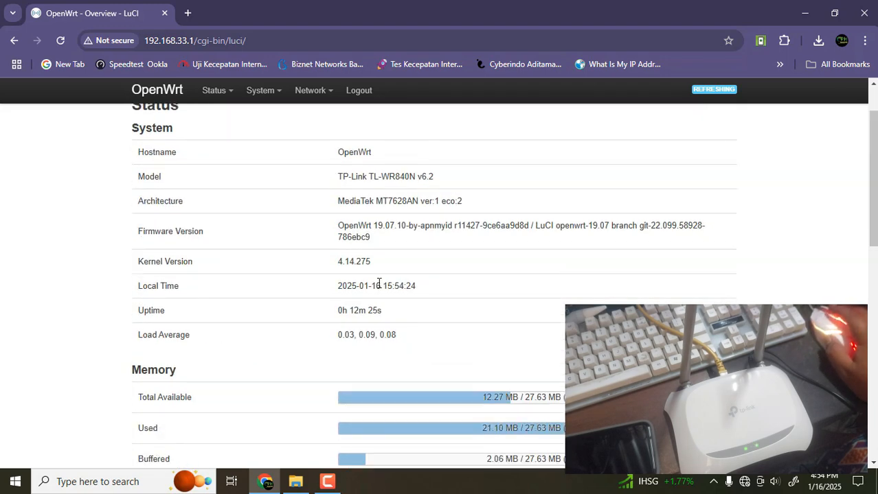
pyautogui.scroll(2, 378, 283)
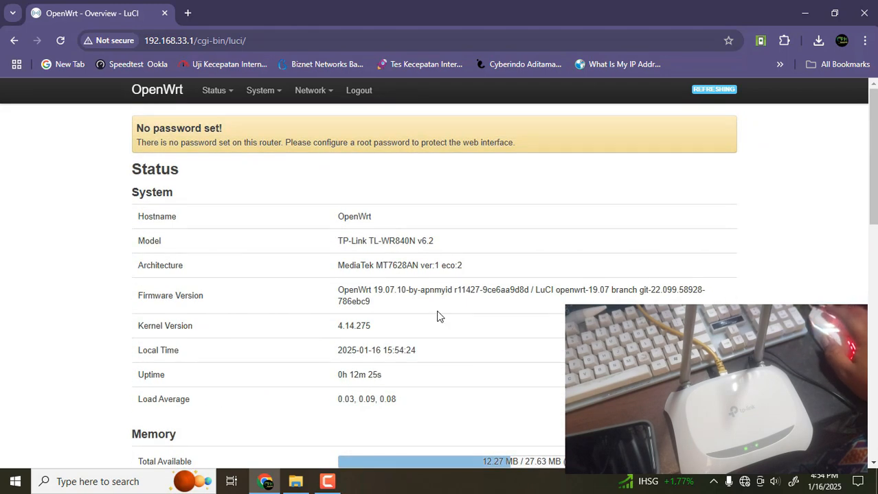
pyautogui.scroll(-4, 439, 314)
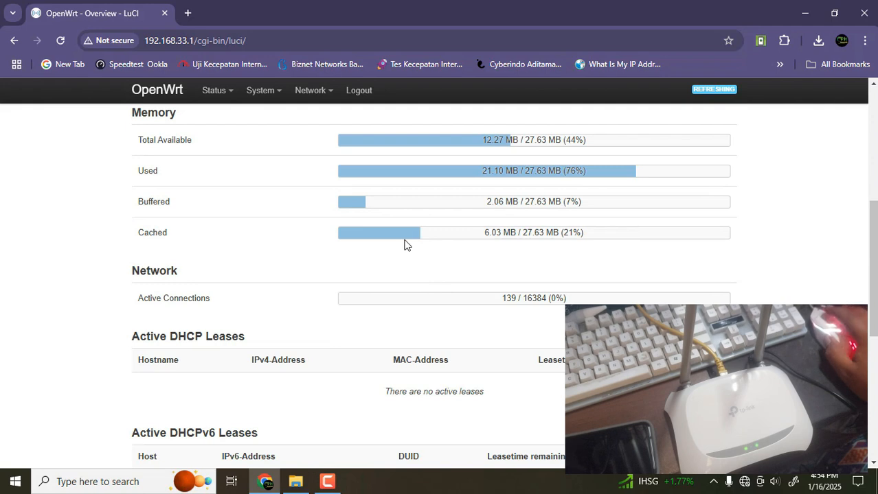
pyautogui.scroll(4, 412, 275)
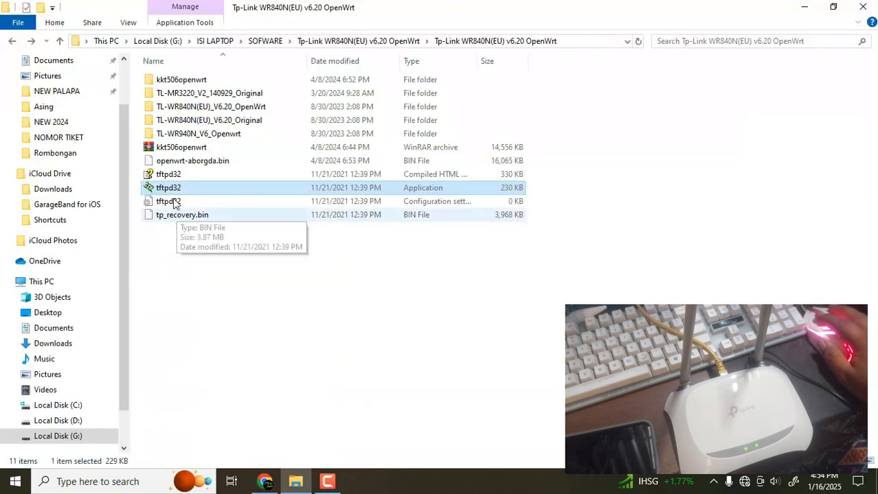
# Step: Switch to File Explorer and inspect the firmware file inside the TL-WR840N(EU)_V6.20_Original folder
pyautogui.click(172, 194)
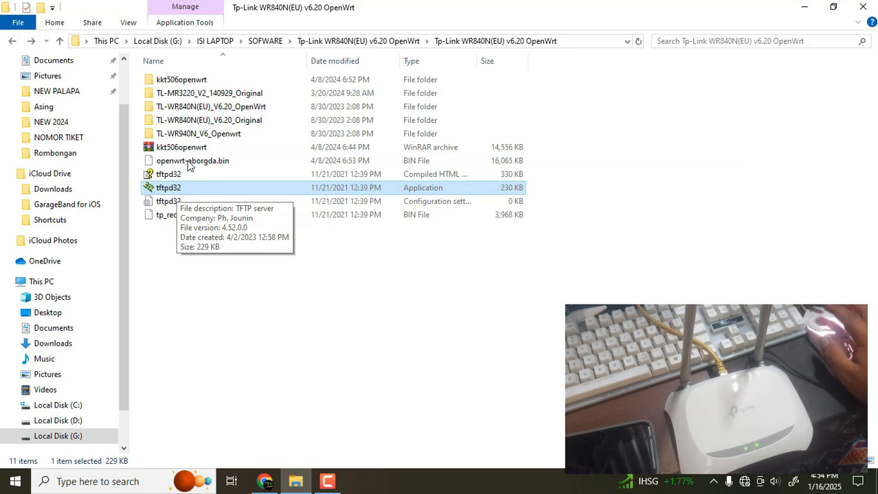
pyautogui.doubleClick(214, 124)
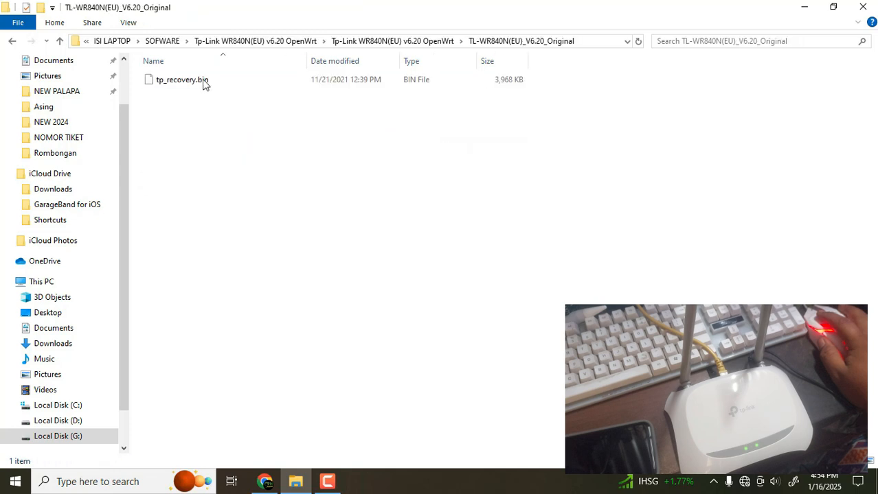
pyautogui.click(203, 81)
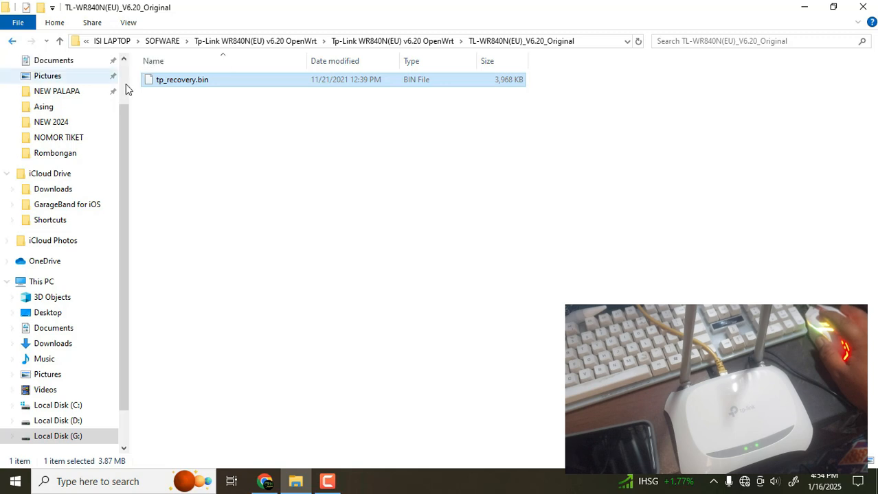
pyautogui.click(12, 42)
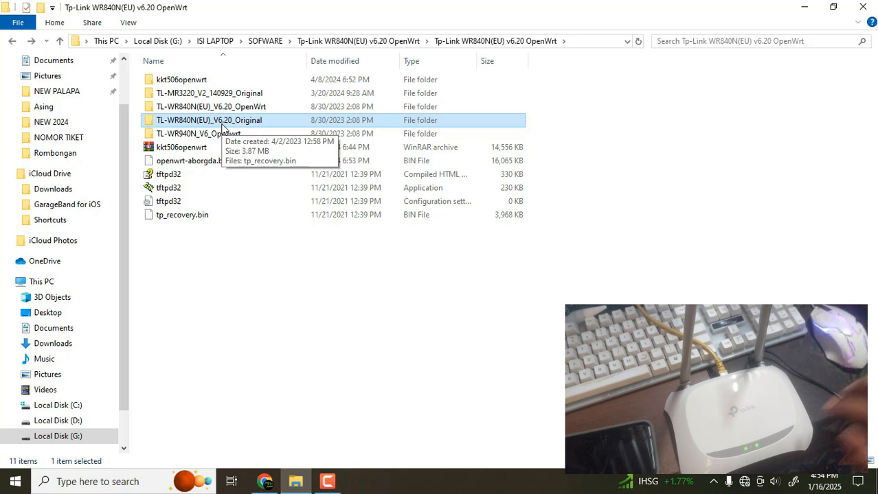
pyautogui.click(185, 250)
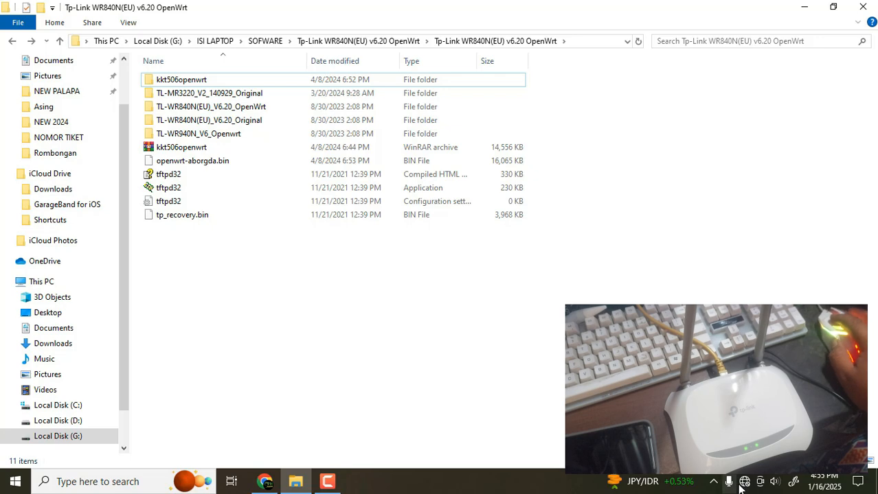
# Step: Open the network adapter connections from the Windows network settings and refresh the adapter list
pyautogui.click(743, 483)
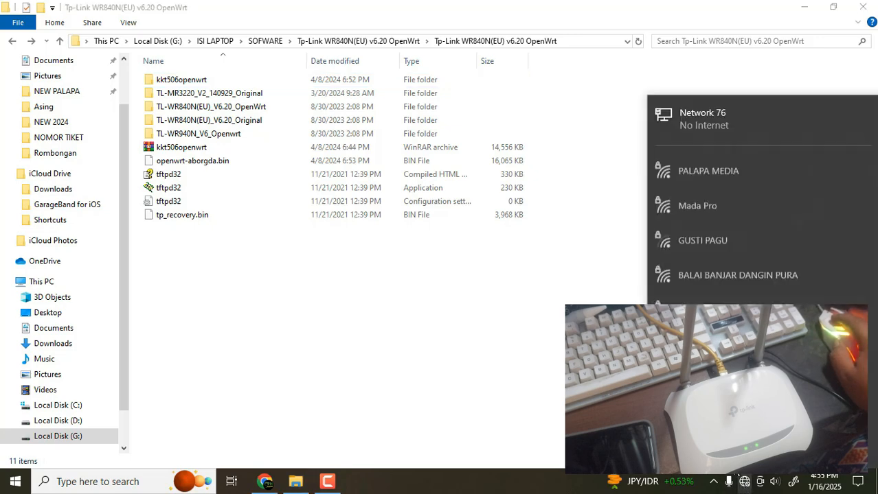
pyautogui.click(743, 483)
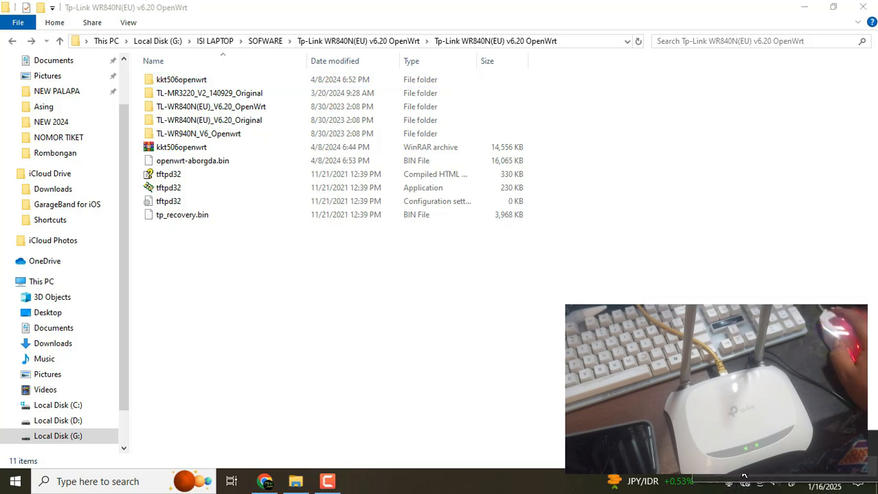
pyautogui.click(742, 474)
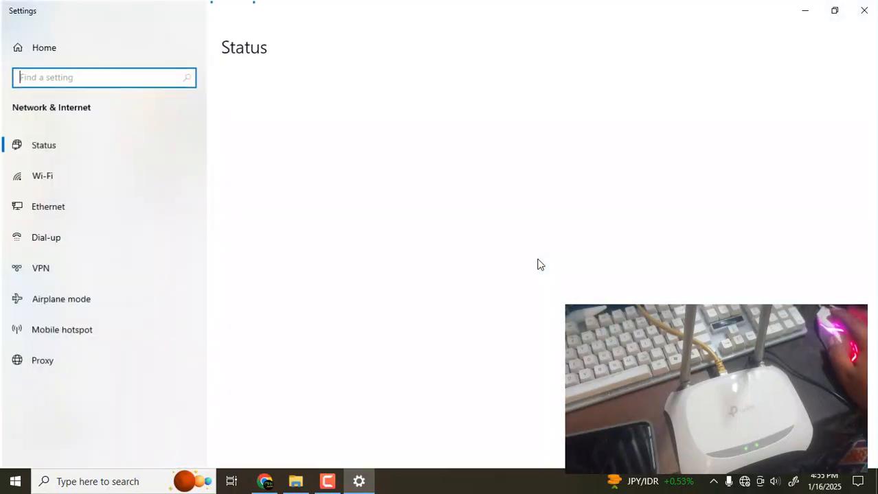
pyautogui.scroll(-3, 307, 270)
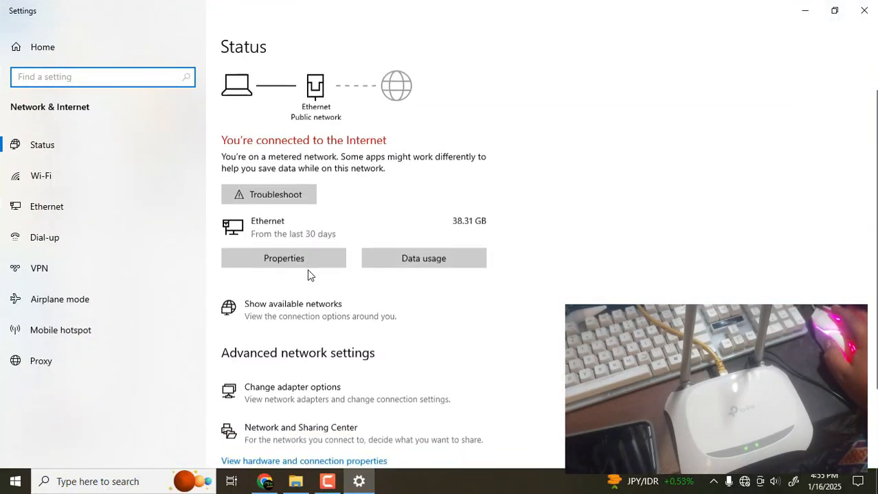
pyautogui.click(304, 290)
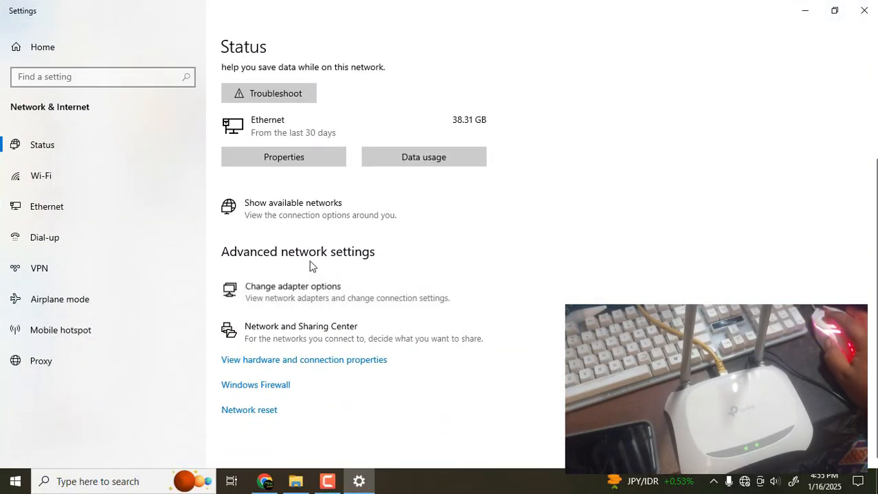
pyautogui.click(302, 143)
pyautogui.rightClick(302, 143)
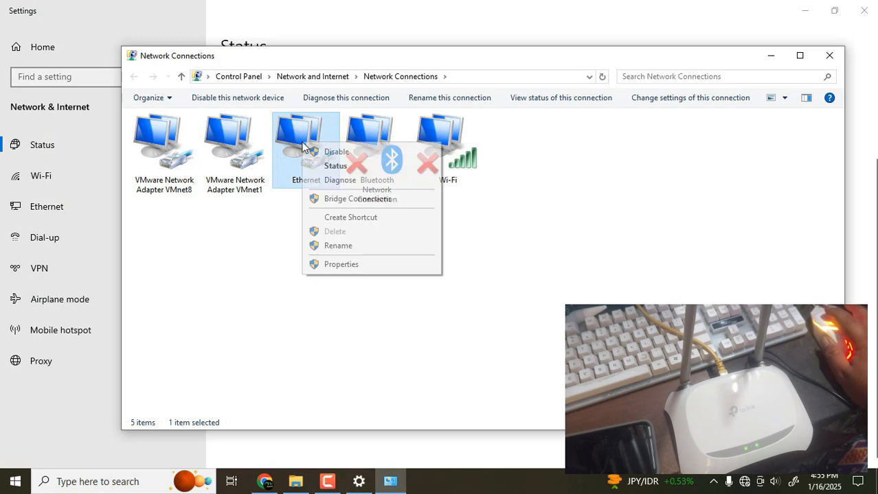
pyautogui.click(271, 323)
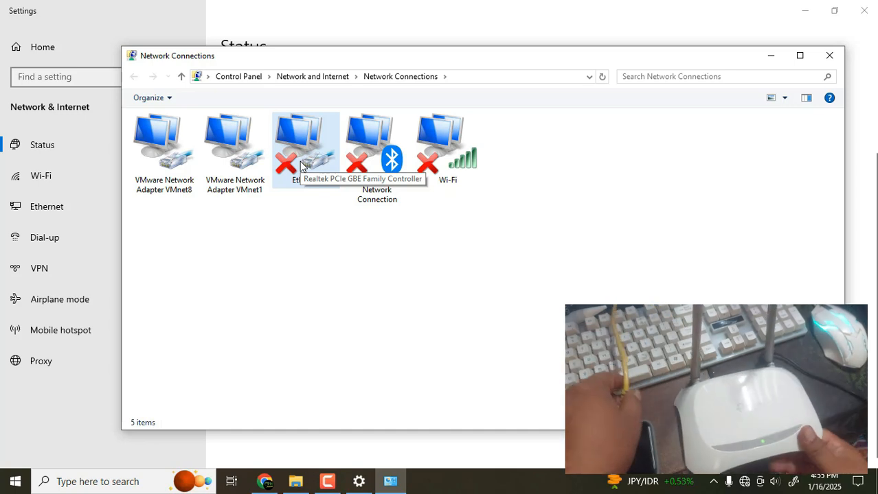
pyautogui.rightClick(320, 272)
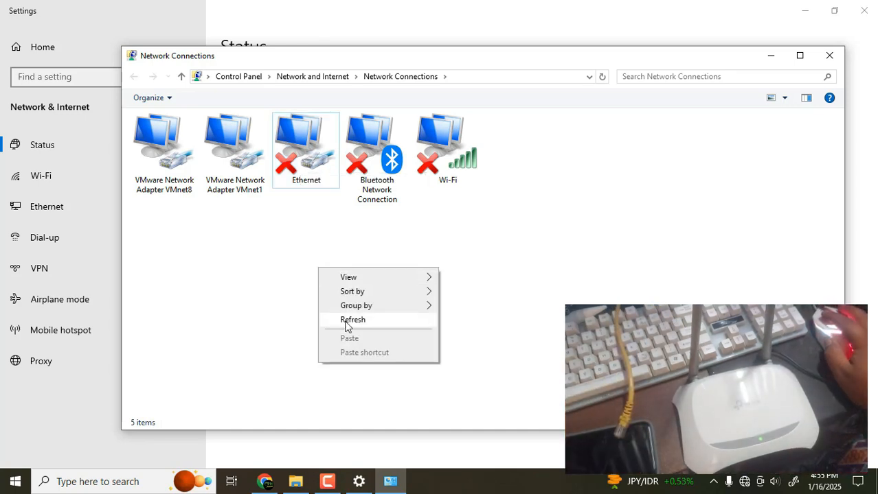
pyautogui.click(344, 319)
pyautogui.rightClick(332, 279)
pyautogui.click(358, 329)
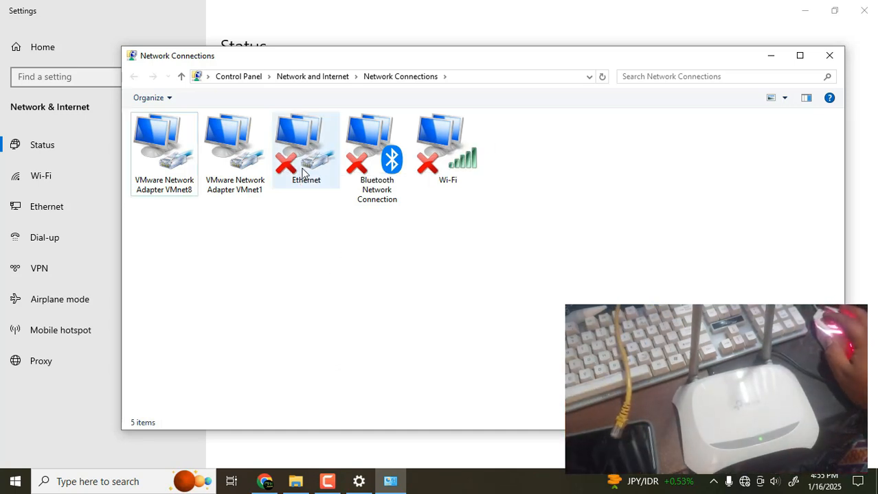
# Step: Set the Ethernet adapter's IPv4 configuration to the static address 192.168.0.66 with subnet mask 255.255.255.0
pyautogui.rightClick(282, 168)
pyautogui.click(338, 292)
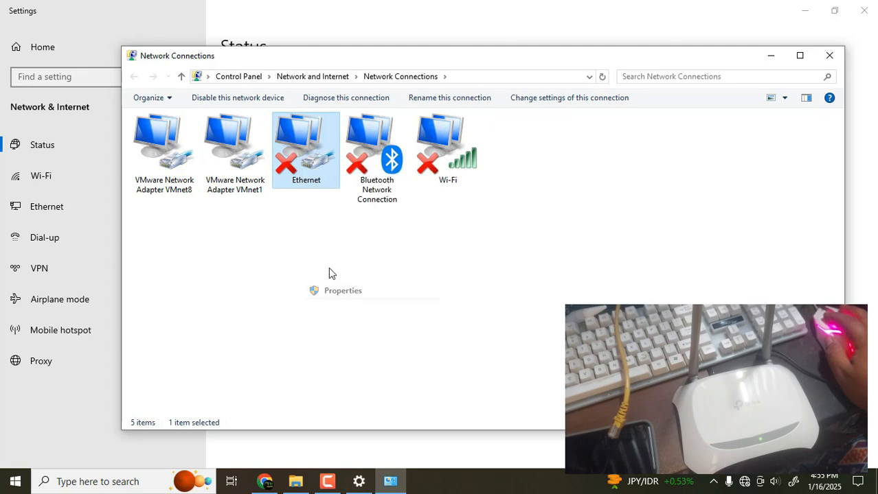
pyautogui.click(282, 256)
pyautogui.click(323, 309)
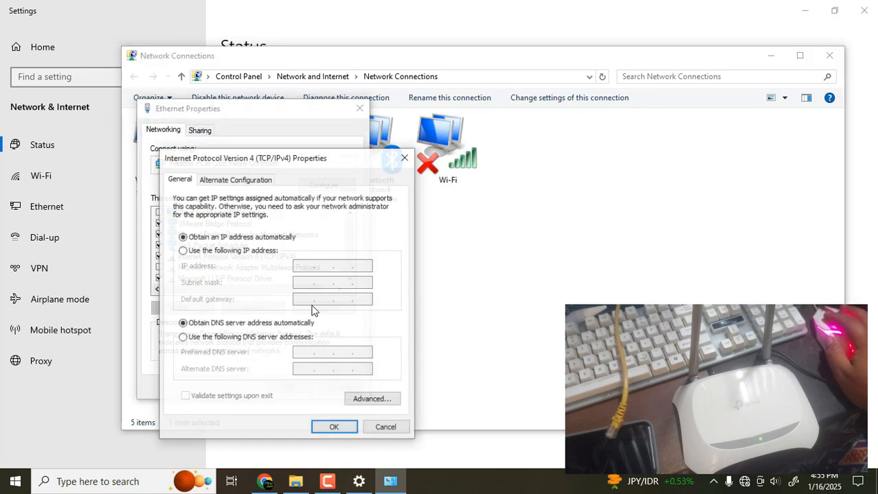
pyautogui.click(243, 252)
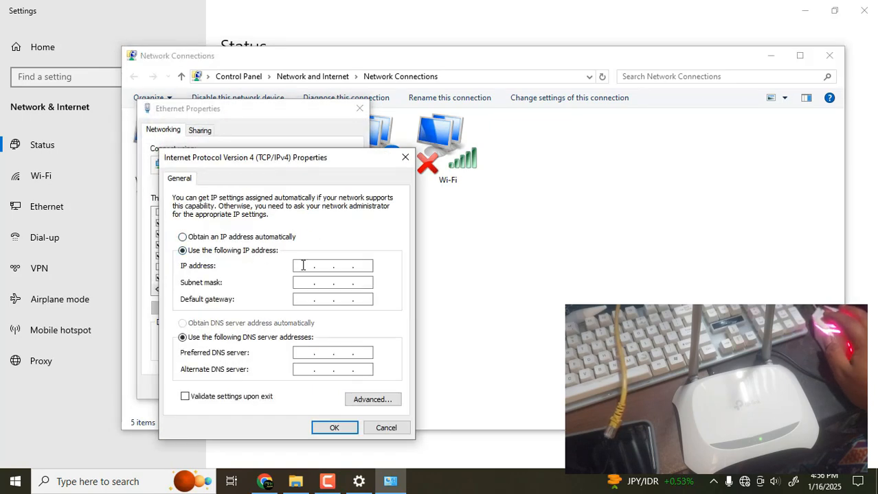
pyautogui.write('192 . ')
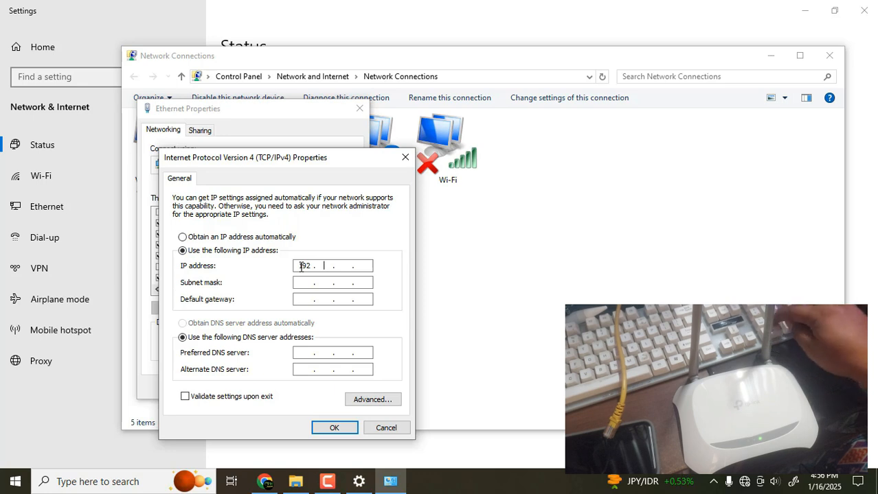
pyautogui.write('168 . 0 ')
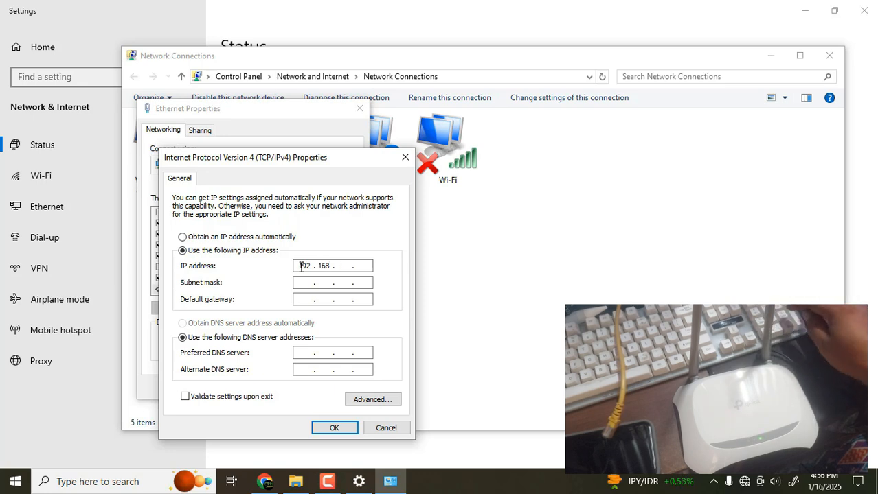
pyautogui.write('. 66')
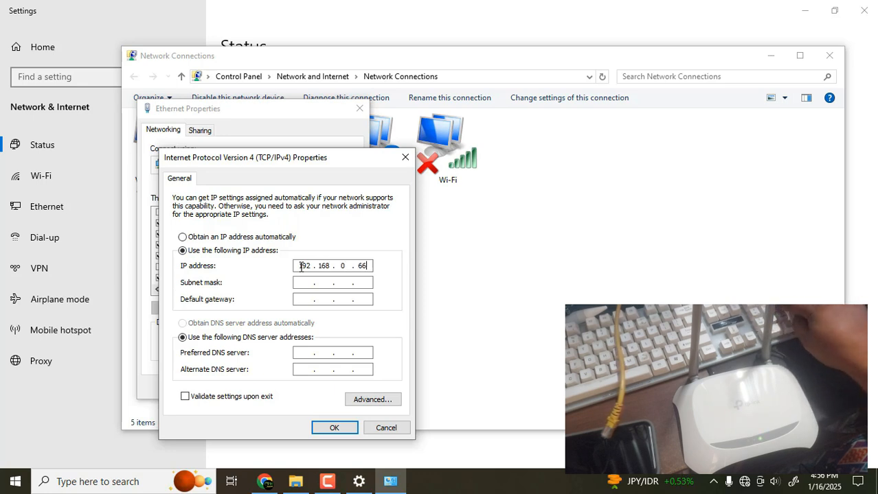
pyautogui.doubleClick(362, 266)
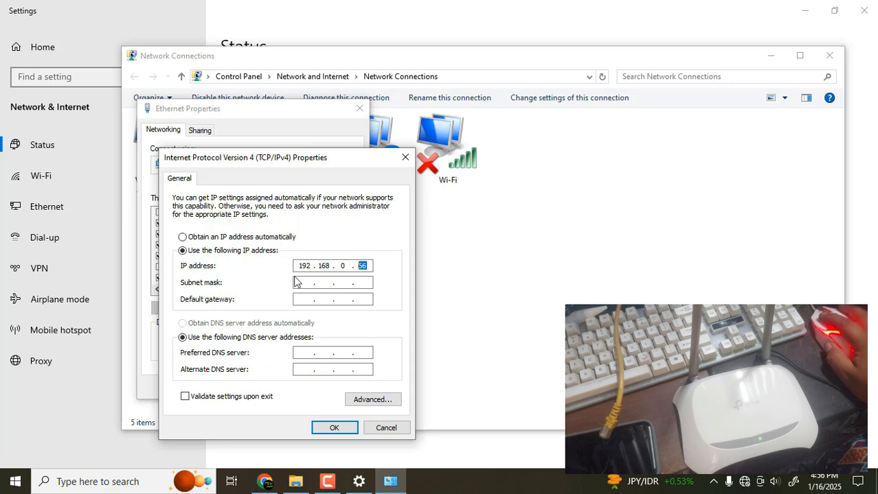
pyautogui.click(303, 283)
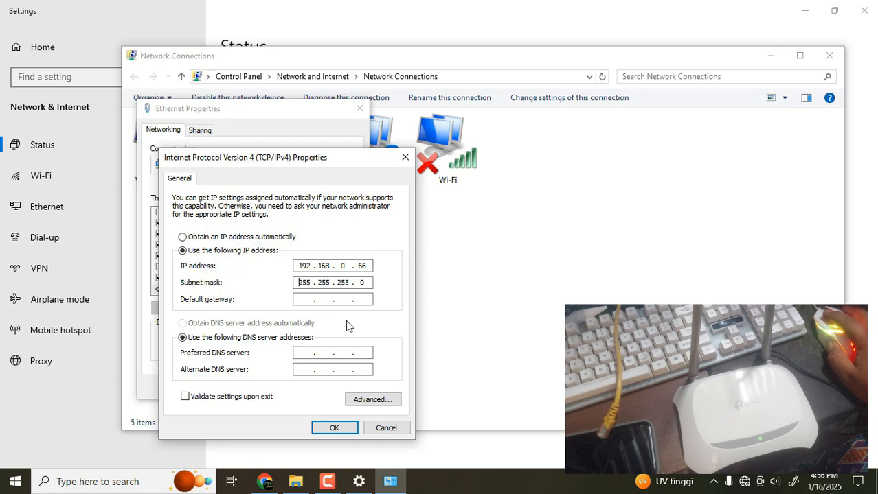
pyautogui.click(339, 428)
pyautogui.click(294, 388)
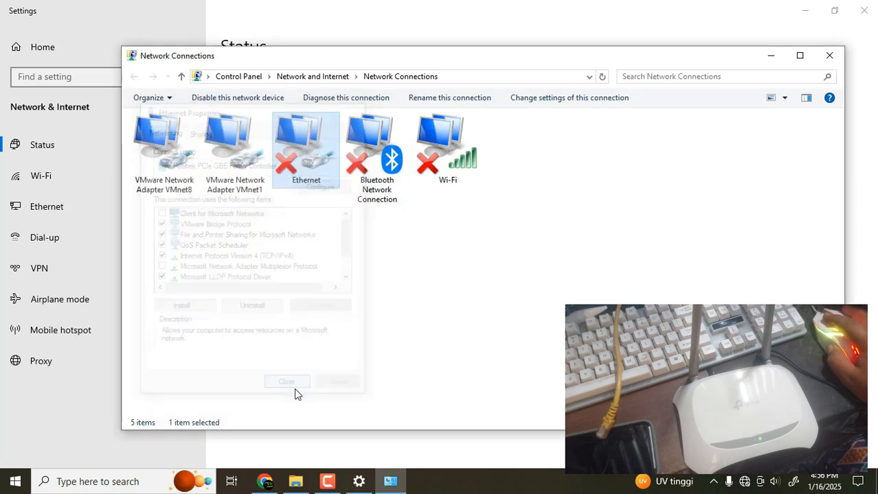
# Step: Switch to File Explorer, refresh the Tp-Link WR840N(EU) v6.20 OpenWrt folder and select the tftpd32 application
pyautogui.click(265, 482)
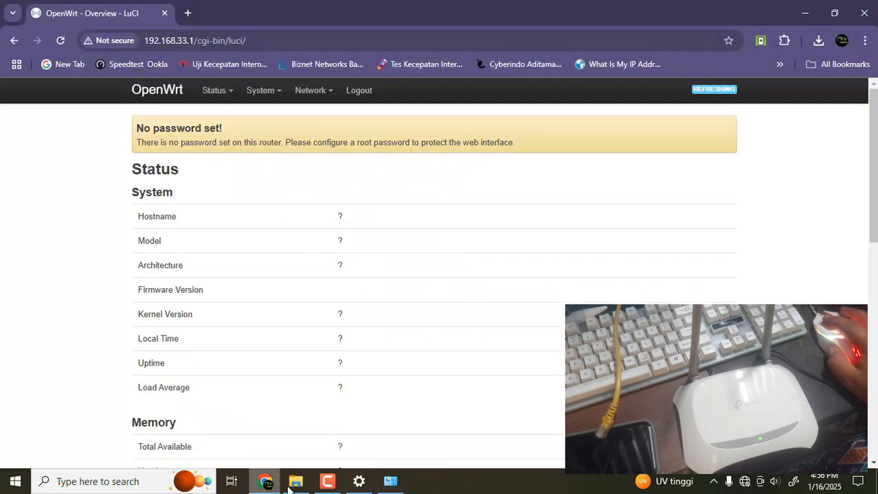
pyautogui.click(296, 482)
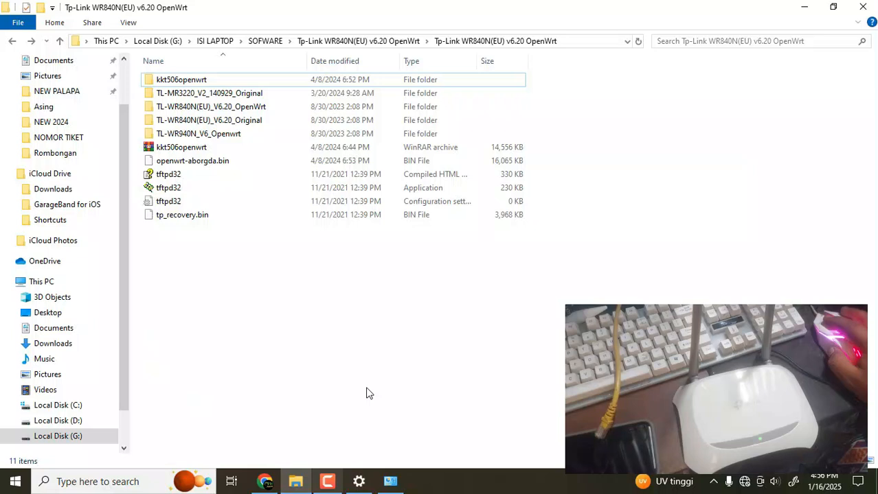
pyautogui.rightClick(354, 300)
pyautogui.click(387, 349)
pyautogui.click(225, 187)
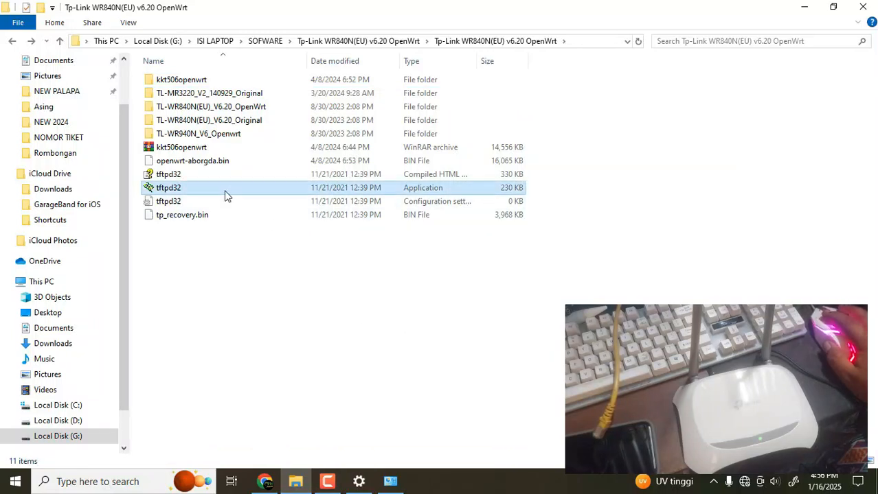
pyautogui.click(240, 335)
pyautogui.click(211, 193)
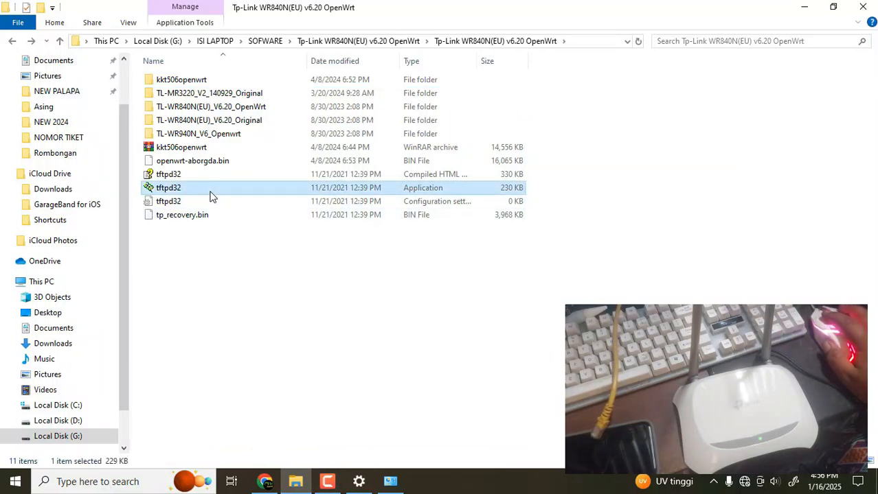
pyautogui.click(390, 482)
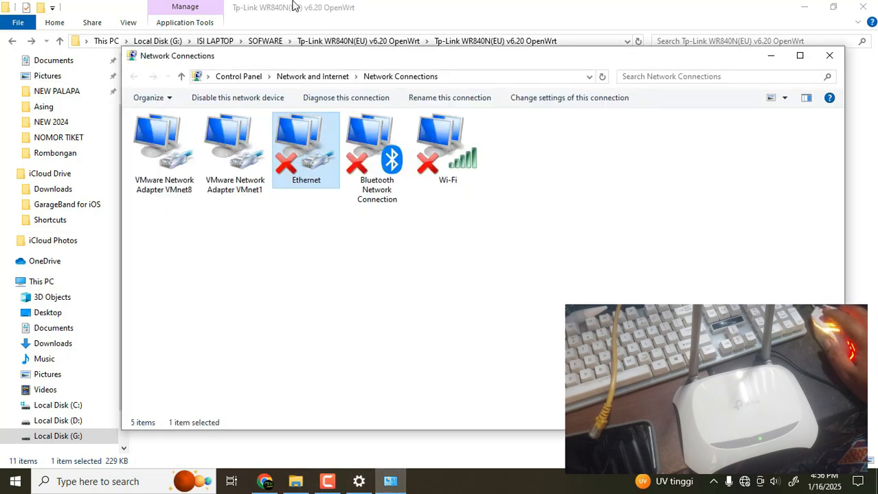
pyautogui.click(292, 5)
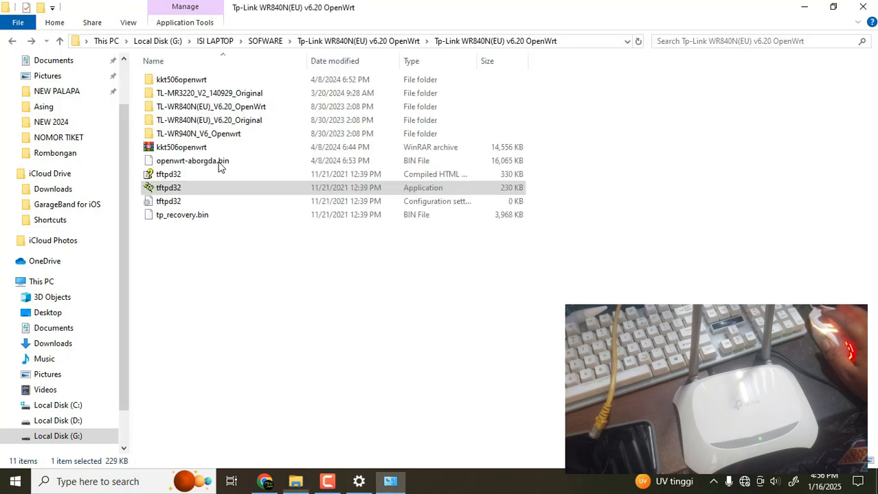
pyautogui.rightClick(177, 188)
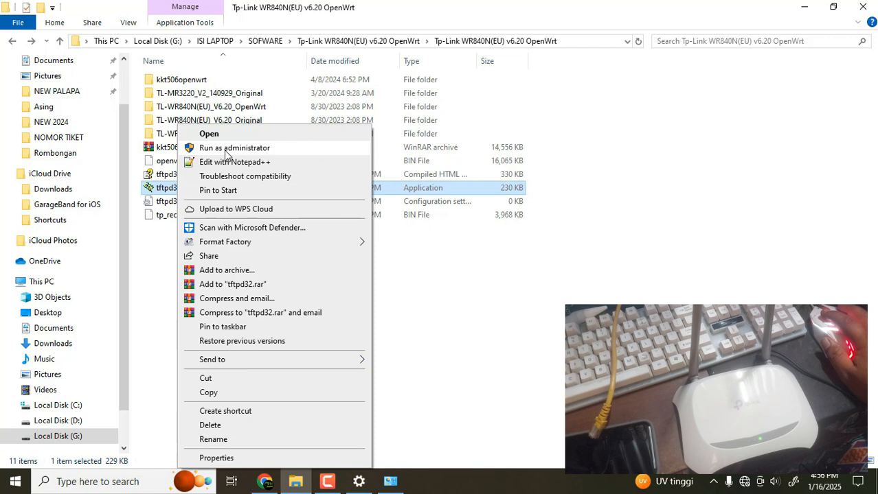
pyautogui.click(227, 148)
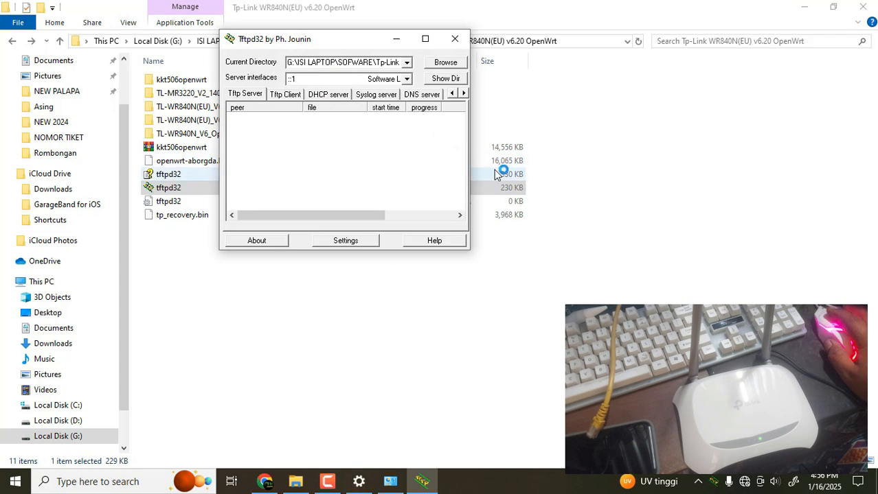
pyautogui.click(455, 38)
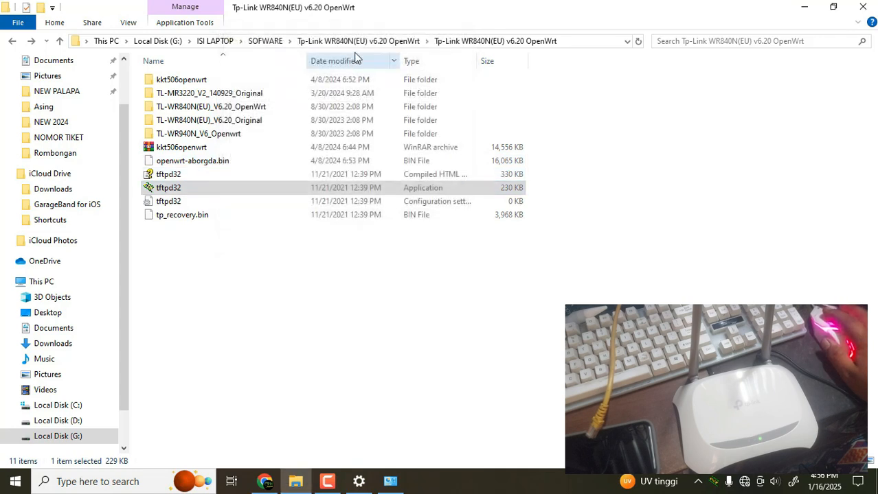
# Step: Refresh the folder, run the tftpd32 application as administrator and move its window toward the middle of the screen
pyautogui.rightClick(401, 295)
pyautogui.click(437, 345)
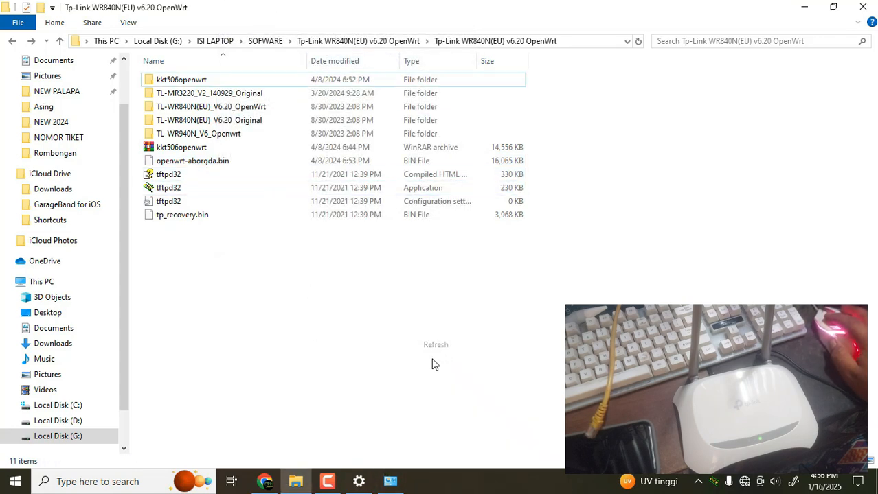
pyautogui.click(215, 196)
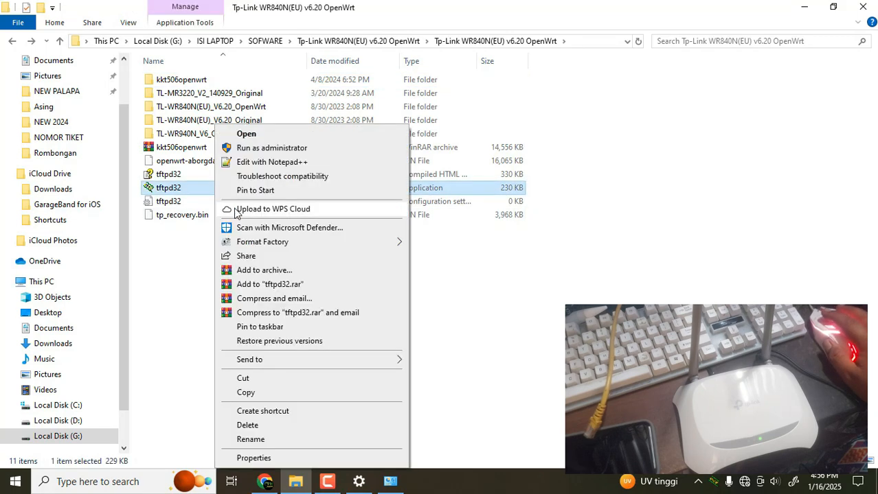
pyautogui.click(255, 149)
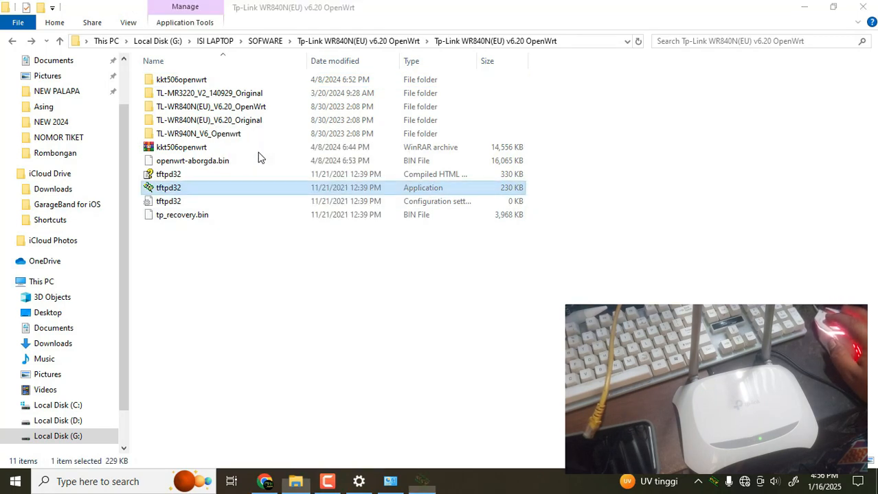
pyautogui.moveTo(353, 43); pyautogui.dragTo(398, 125)
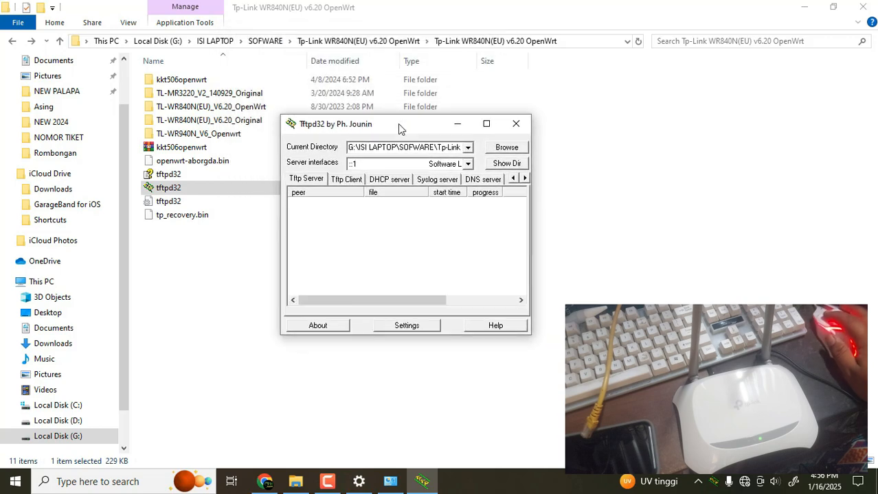
# Step: Set the TFTP server's current directory to the TL-WR840N(EU)_V6.20_Original folder
pyautogui.click(505, 147)
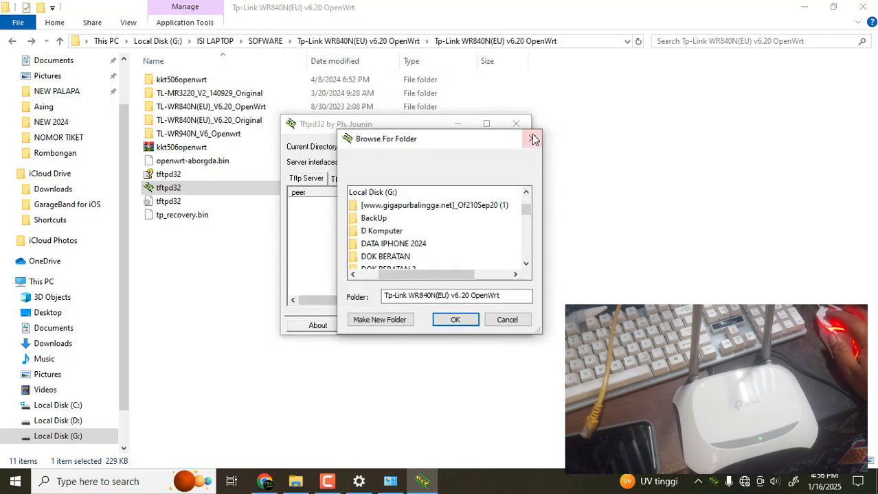
pyautogui.click(531, 138)
pyautogui.click(491, 148)
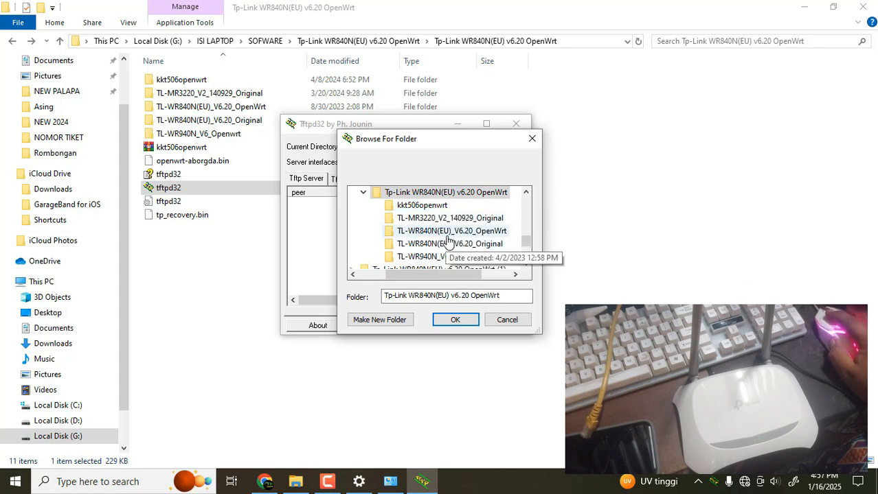
pyautogui.scroll(-2, 450, 253)
pyautogui.scroll(2, 451, 254)
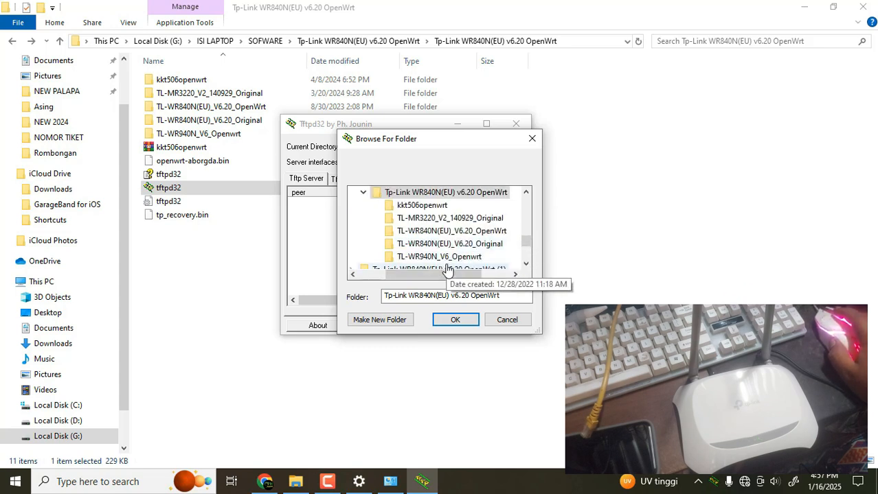
pyautogui.click(420, 244)
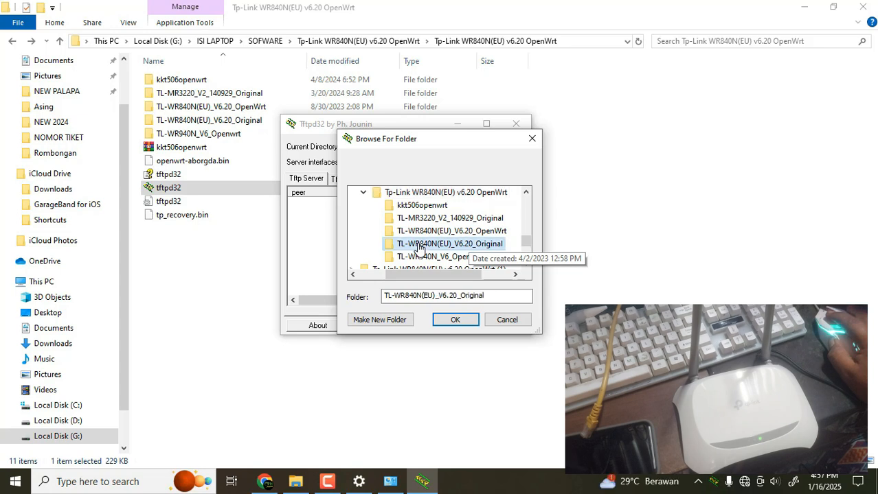
pyautogui.click(456, 320)
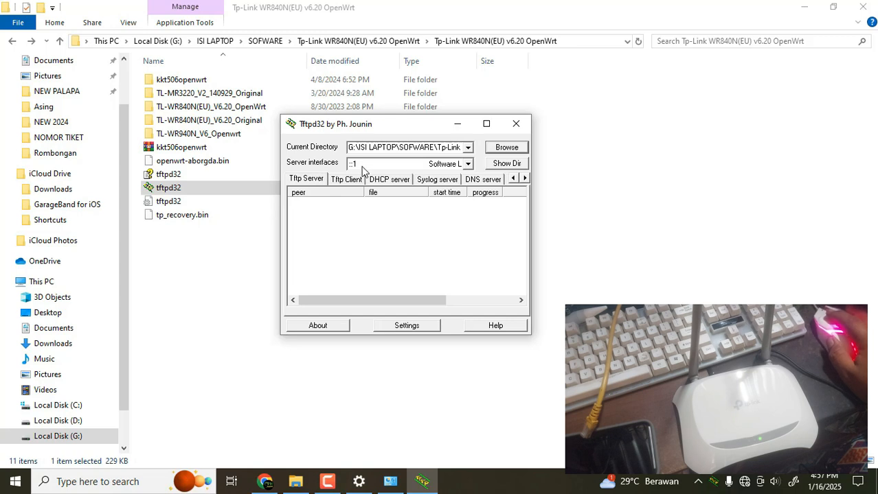
# Step: Choose the Realtek adapter address 192.168.0.66 as the TFTP server interface
pyautogui.click(464, 167)
pyautogui.click(464, 166)
pyautogui.click(469, 165)
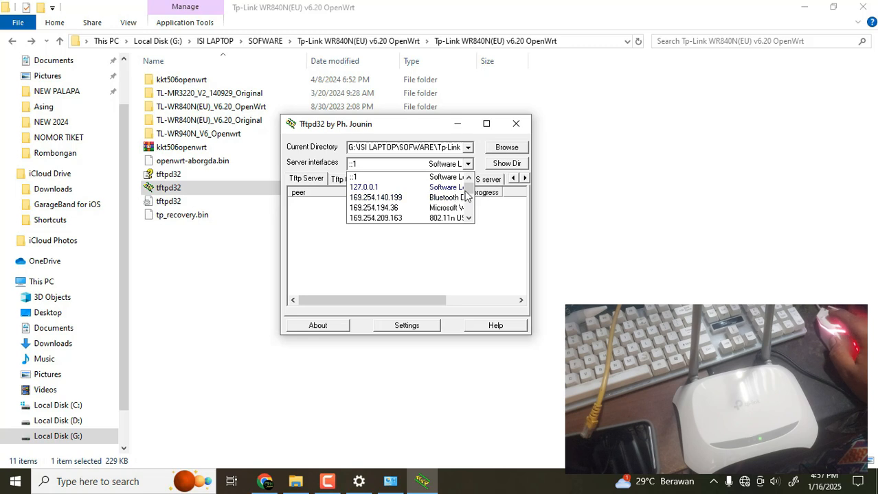
pyautogui.moveTo(471, 194); pyautogui.dragTo(478, 206)
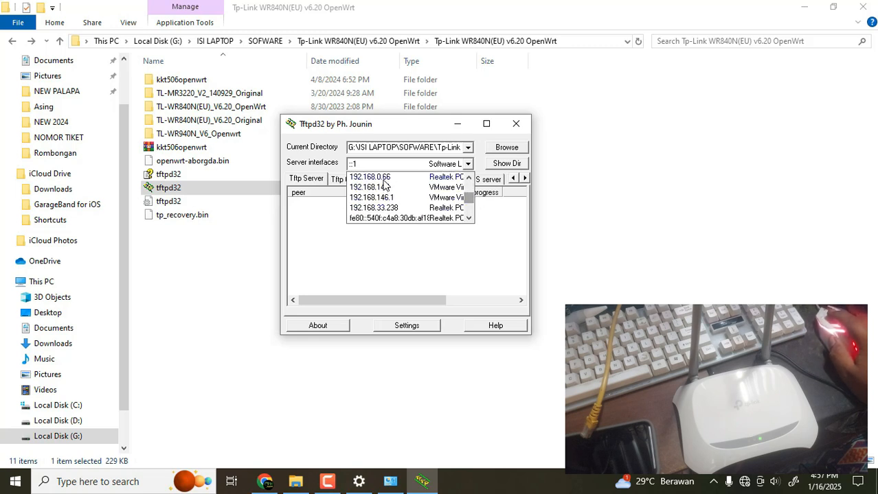
pyautogui.click(383, 177)
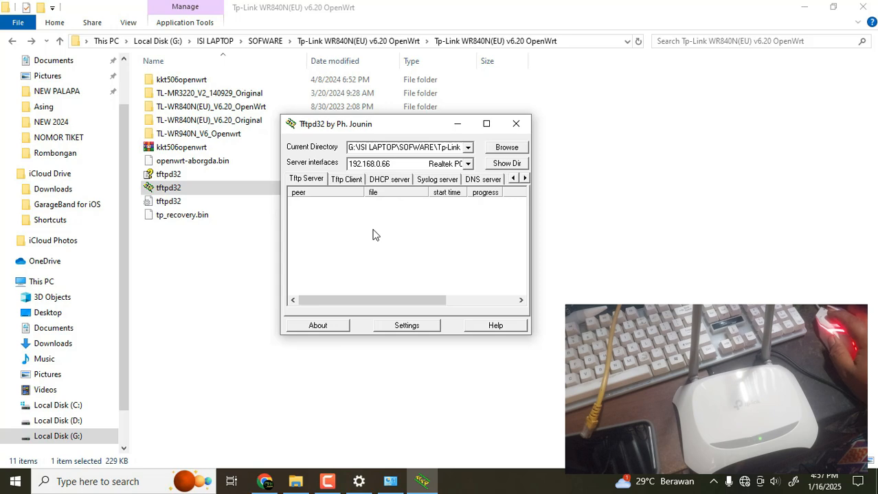